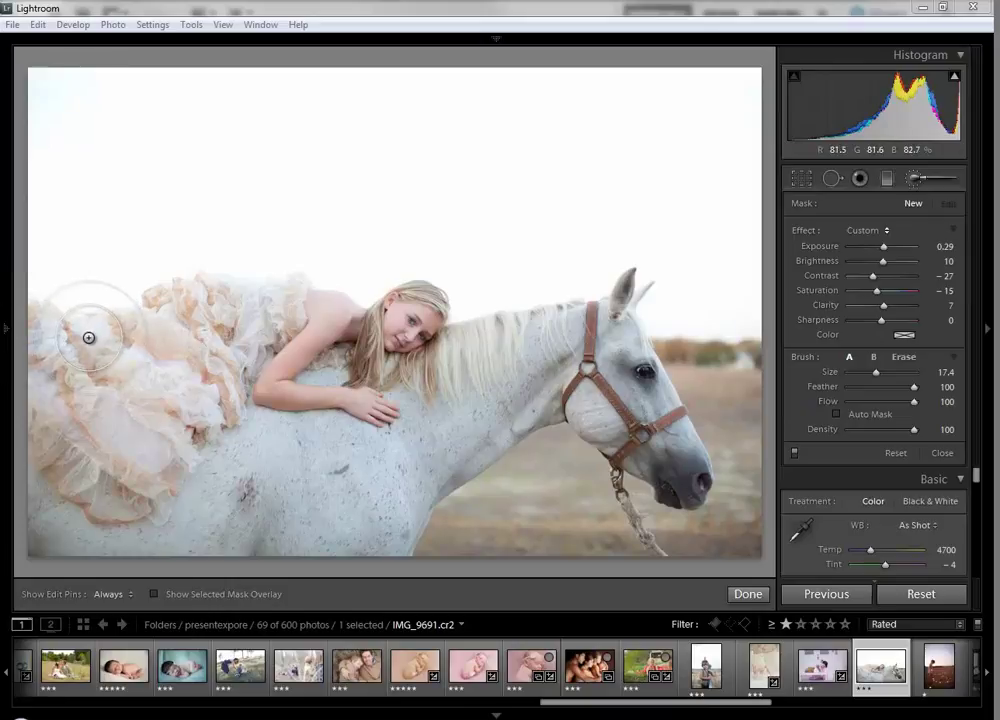
Expand the left panel so the Navigator and Presets list appear beside the horse photo.
{"action": "left_click", "coordinate": [5, 333]}
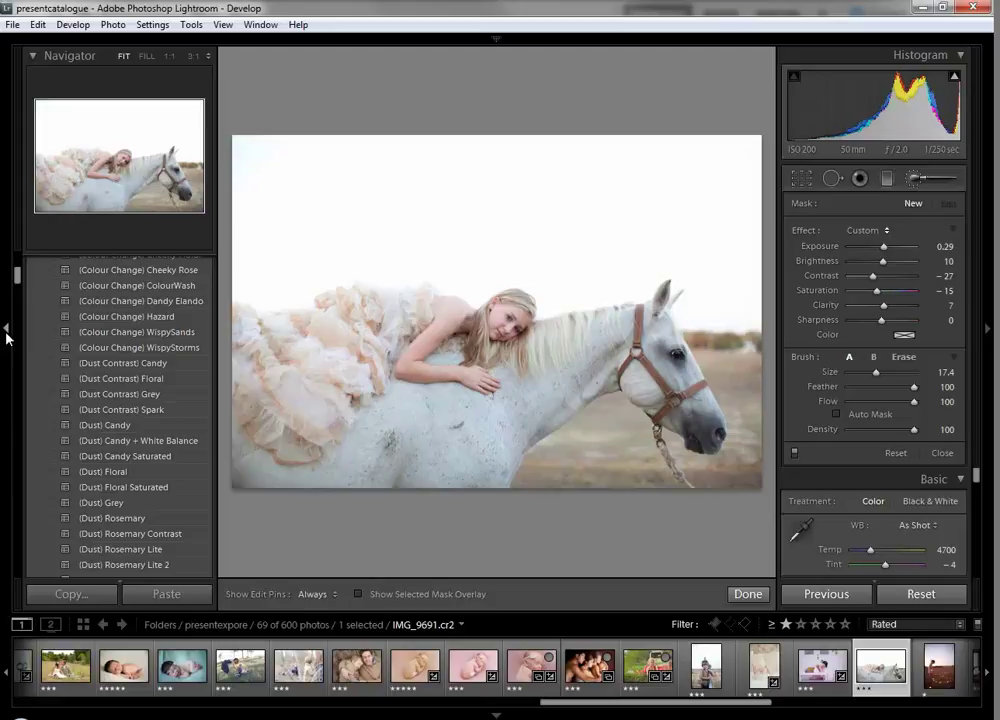
Preview (Dust) Candy, ColourWash, (Dust) Yellow Lite 2 and other Dust presets on the horse photo.
{"action": "left_click", "coordinate": [125, 425]}
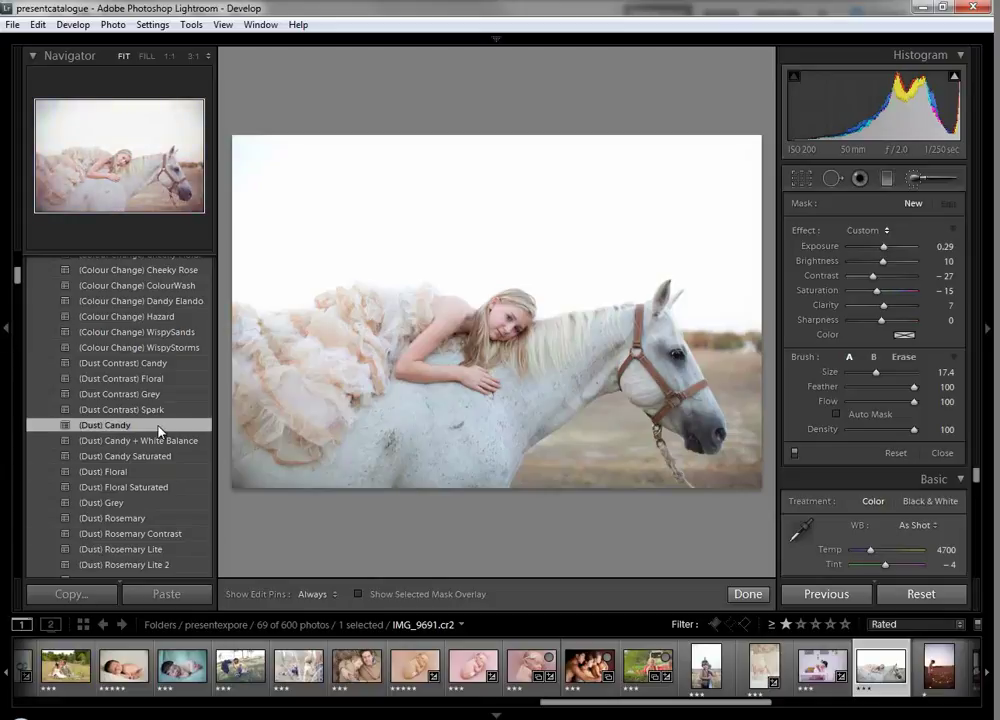
{"action": "left_click", "coordinate": [148, 365]}
{"action": "left_click", "coordinate": [160, 333]}
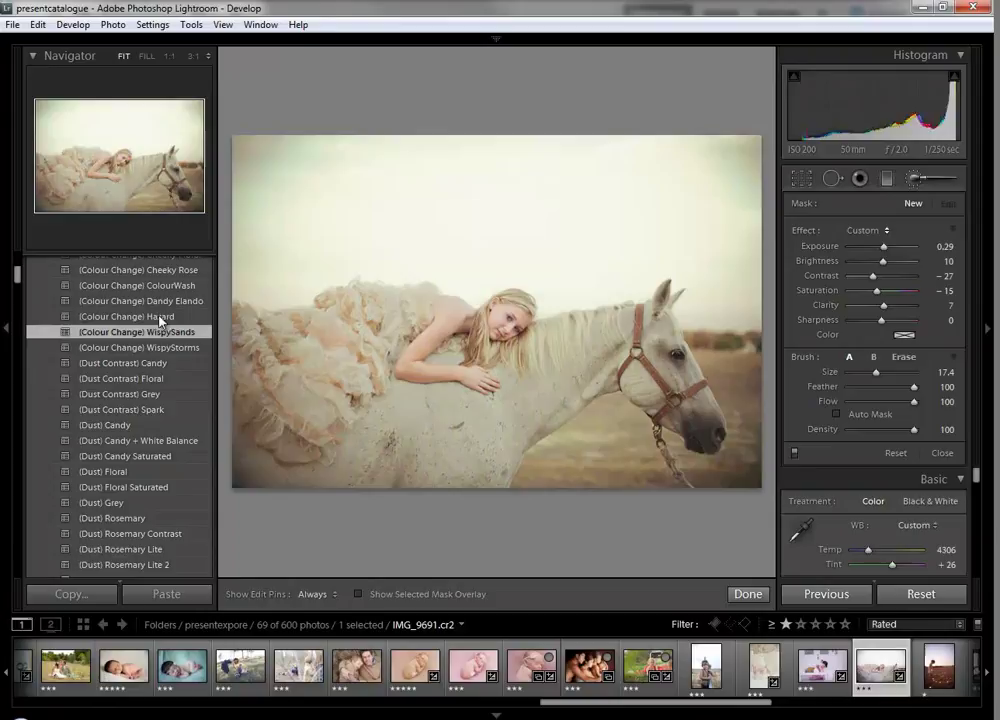
{"action": "left_click", "coordinate": [150, 286]}
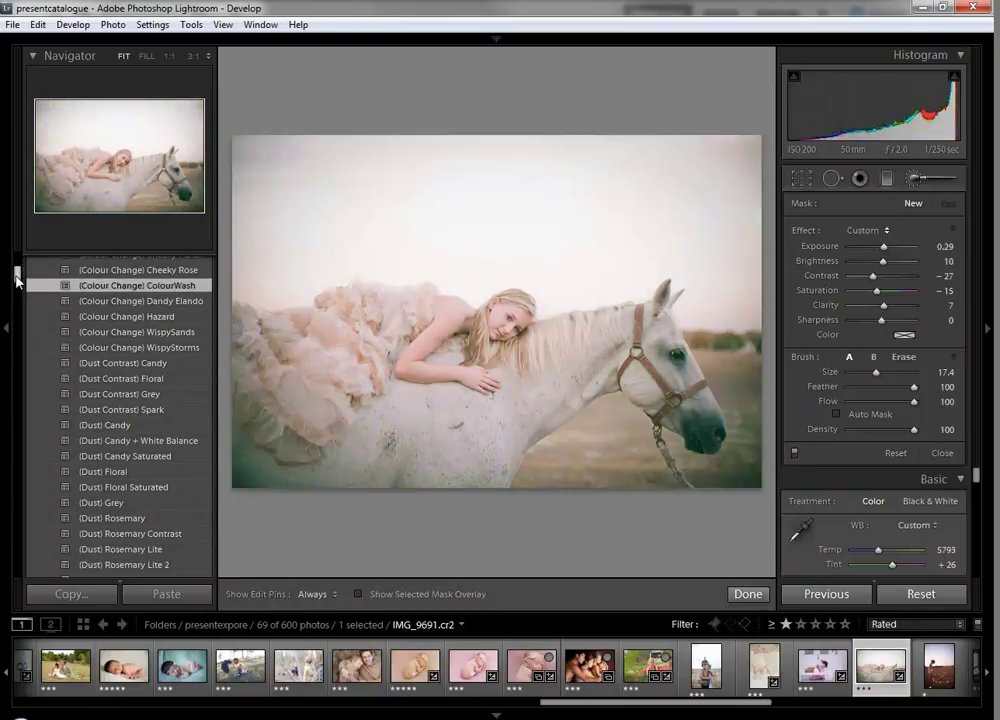
{"action": "left_click_drag", "start_coordinate": [17, 272], "coordinate": [16, 288]}
{"action": "scroll", "coordinate": [82, 318], "scroll_direction": "down", "scroll_amount": 2}
{"action": "left_click", "coordinate": [140, 412]}
{"action": "left_click", "coordinate": [120, 459]}
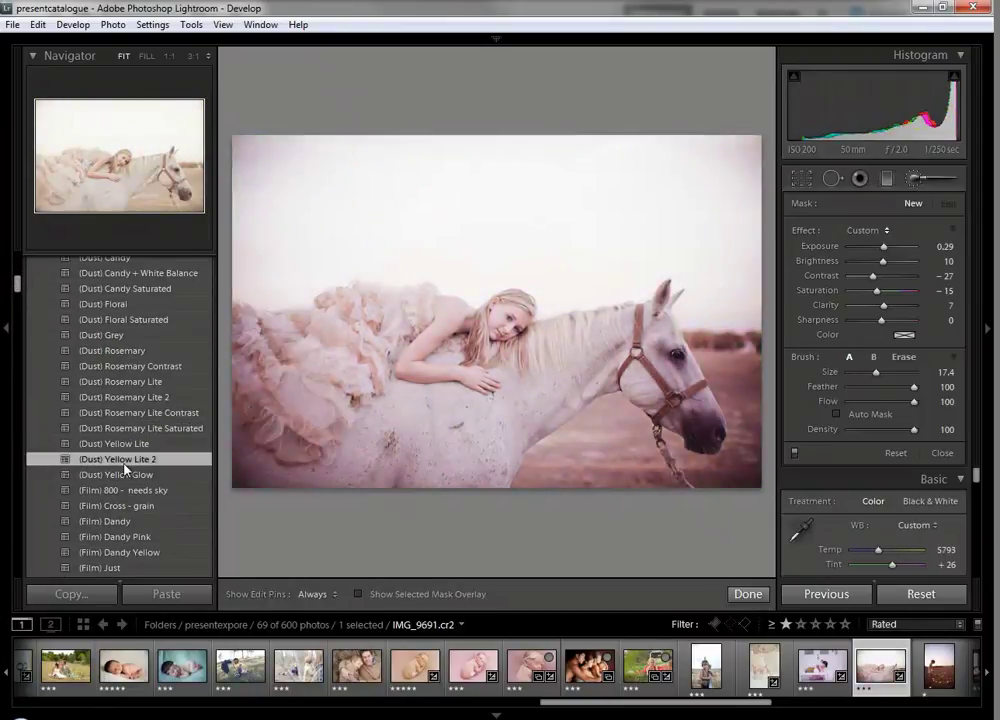
{"action": "left_click", "coordinate": [130, 490]}
Preview Rosemary Lite Contrast, Dandy Yellow, Rose, Whisper and Candy Saturated, then reset the photo.
{"action": "left_click", "coordinate": [140, 412]}
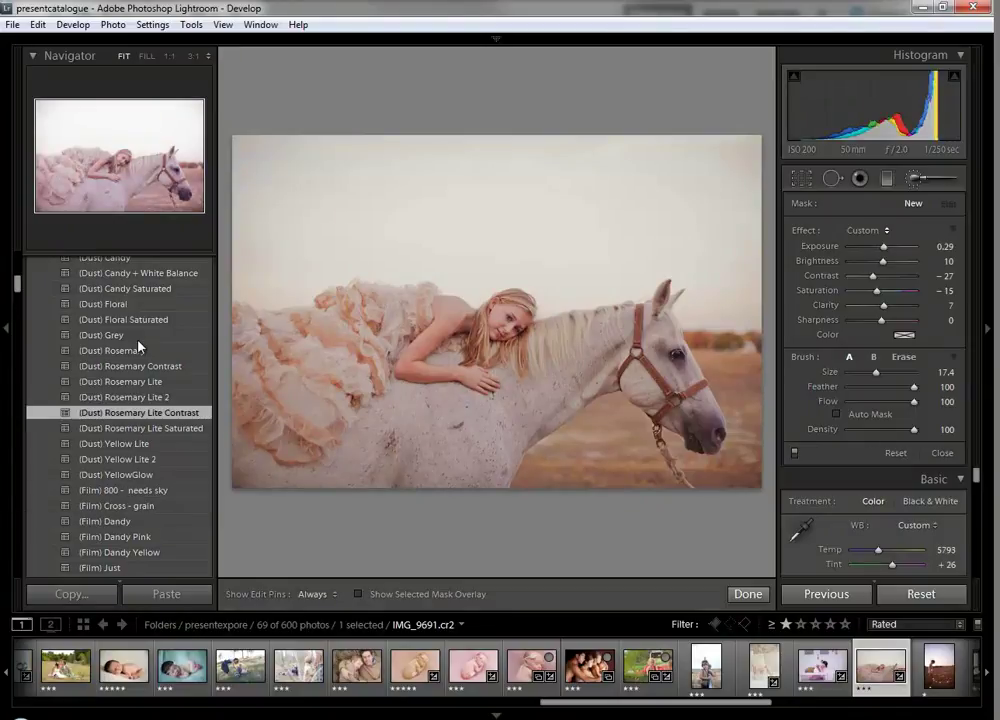
{"action": "left_click", "coordinate": [140, 336]}
{"action": "left_click", "coordinate": [135, 552]}
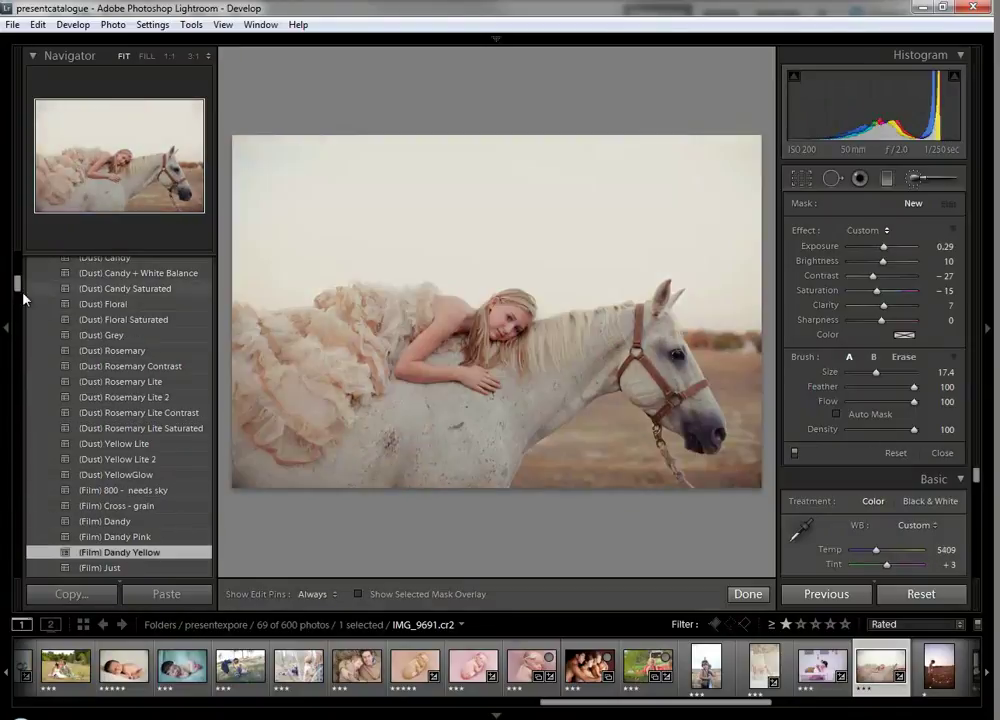
{"action": "scroll", "coordinate": [79, 311], "scroll_direction": "down", "scroll_amount": 4}
{"action": "left_click", "coordinate": [110, 418]}
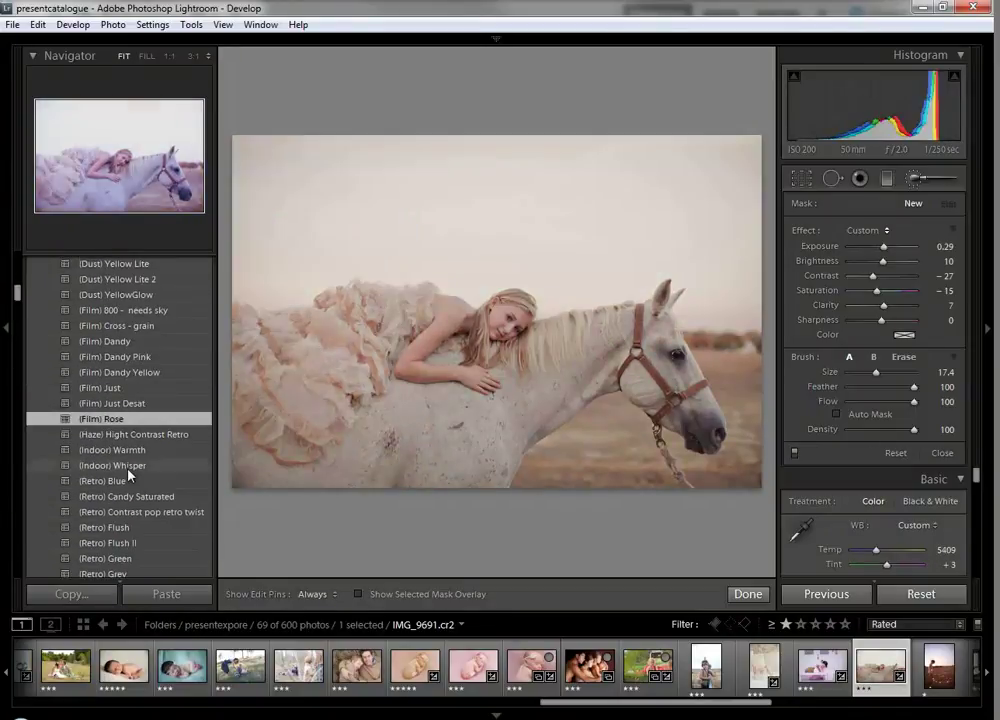
{"action": "left_click", "coordinate": [125, 465]}
{"action": "left_click", "coordinate": [128, 497]}
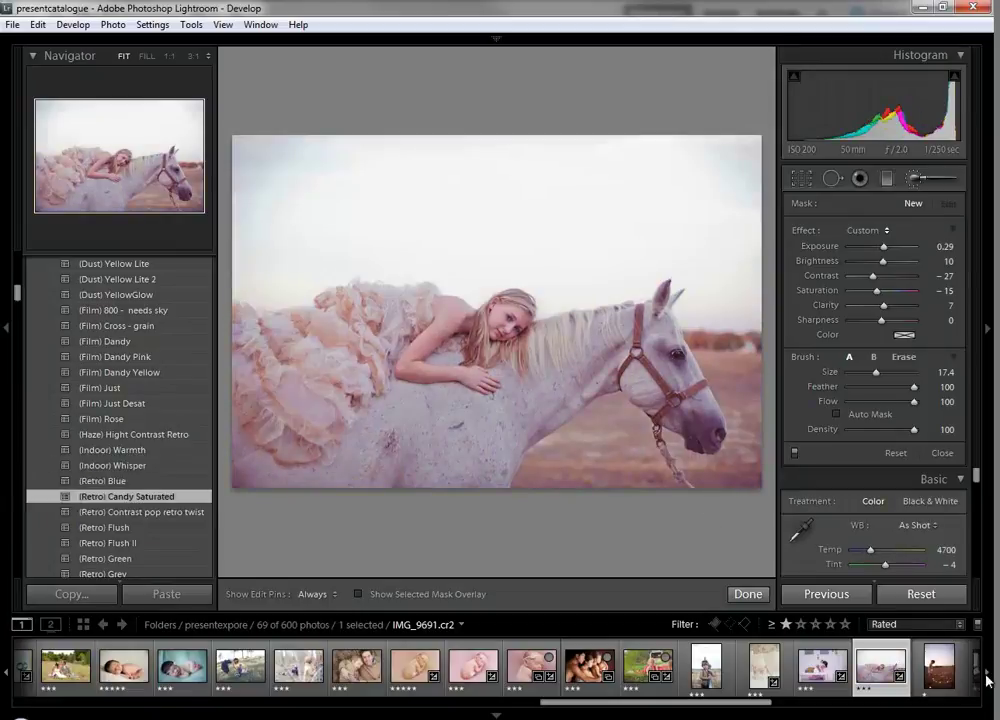
{"action": "left_click", "coordinate": [930, 595]}
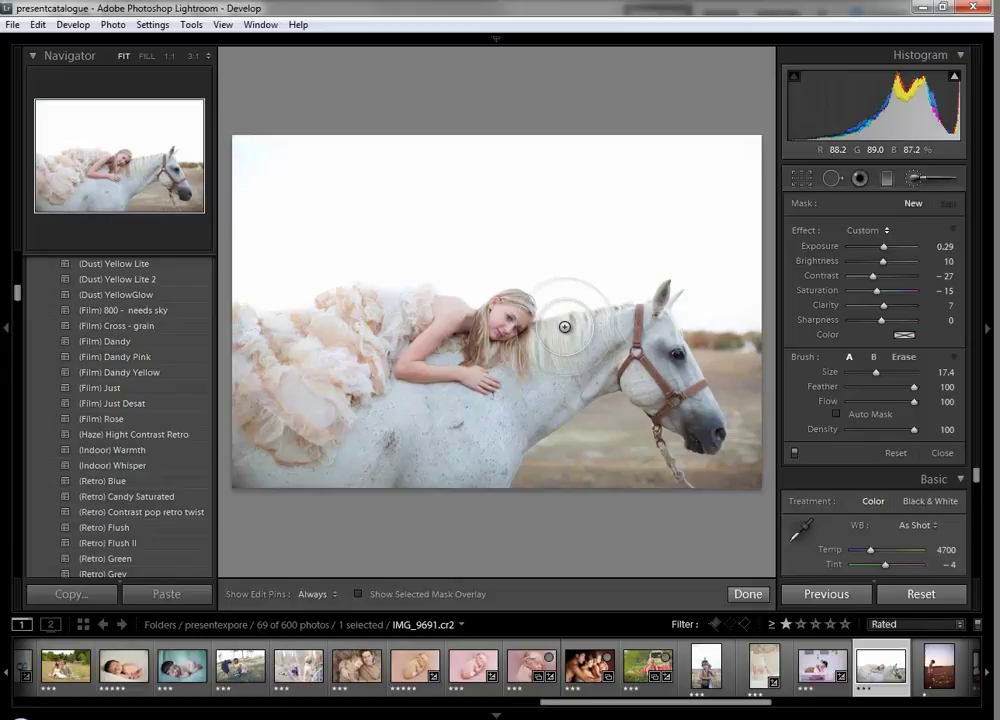
{"action": "left_click_drag", "start_coordinate": [647, 701], "coordinate": [240, 688]}
Open the girl-in-daisies photo and preview Vintage Fade and VinFadeYellow, ending on (Addie) Filmy.
{"action": "left_click", "coordinate": [240, 688]}
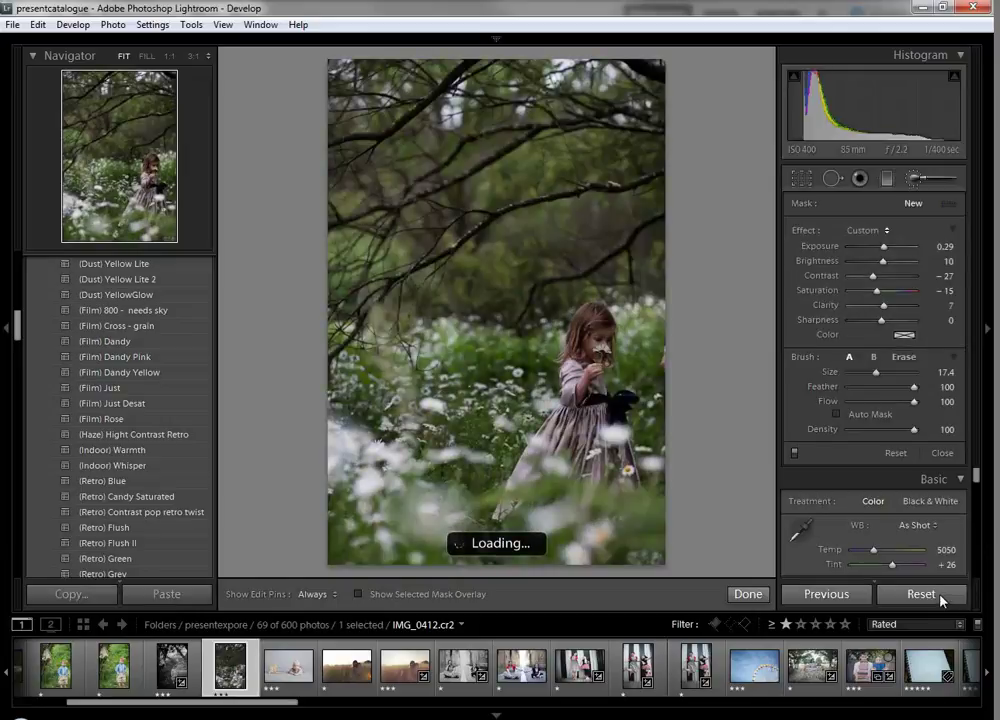
{"action": "left_click_drag", "start_coordinate": [18, 328], "coordinate": [18, 276]}
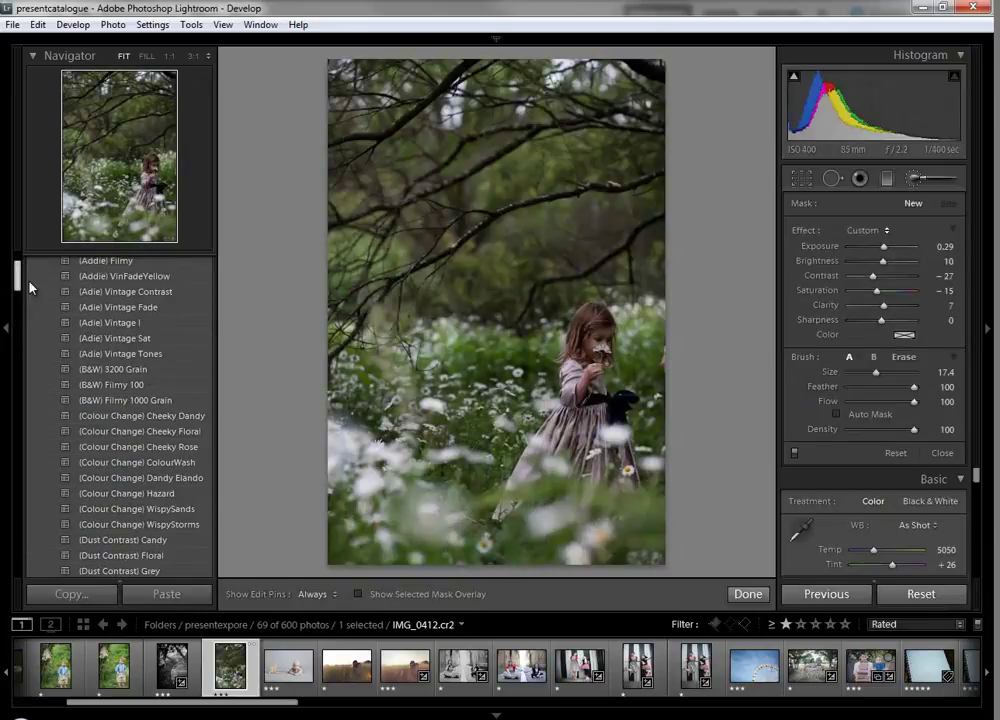
{"action": "left_click", "coordinate": [115, 308]}
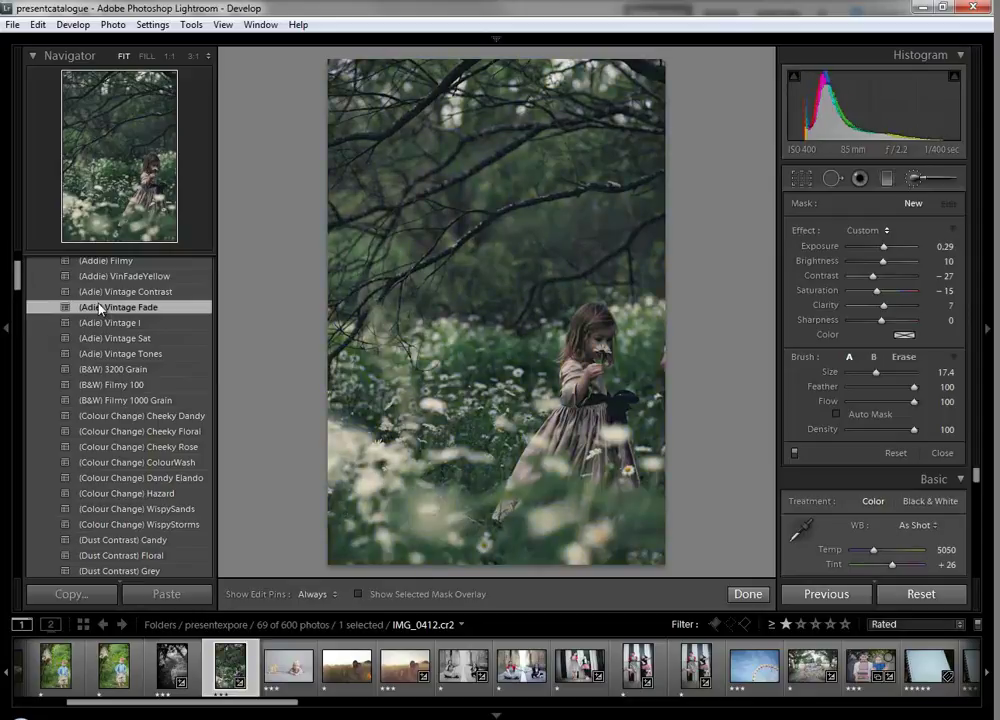
{"action": "left_click", "coordinate": [129, 277]}
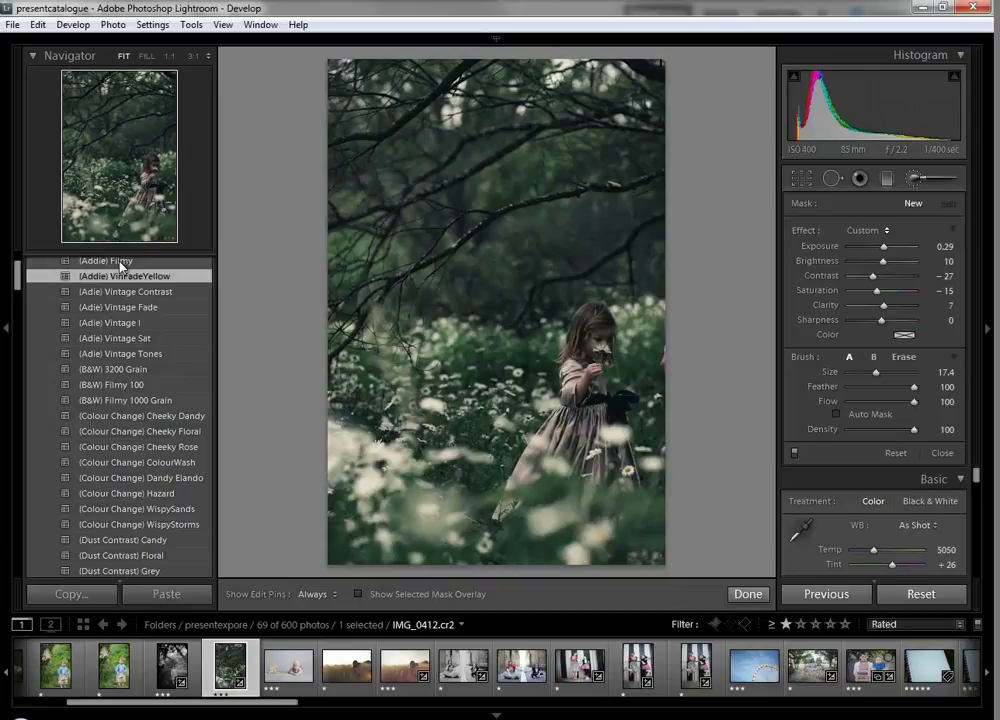
{"action": "left_click", "coordinate": [122, 261]}
{"action": "scroll", "coordinate": [16, 275], "scroll_direction": "up", "scroll_amount": 2}
{"action": "left_click_drag", "start_coordinate": [16, 276], "coordinate": [16, 280]}
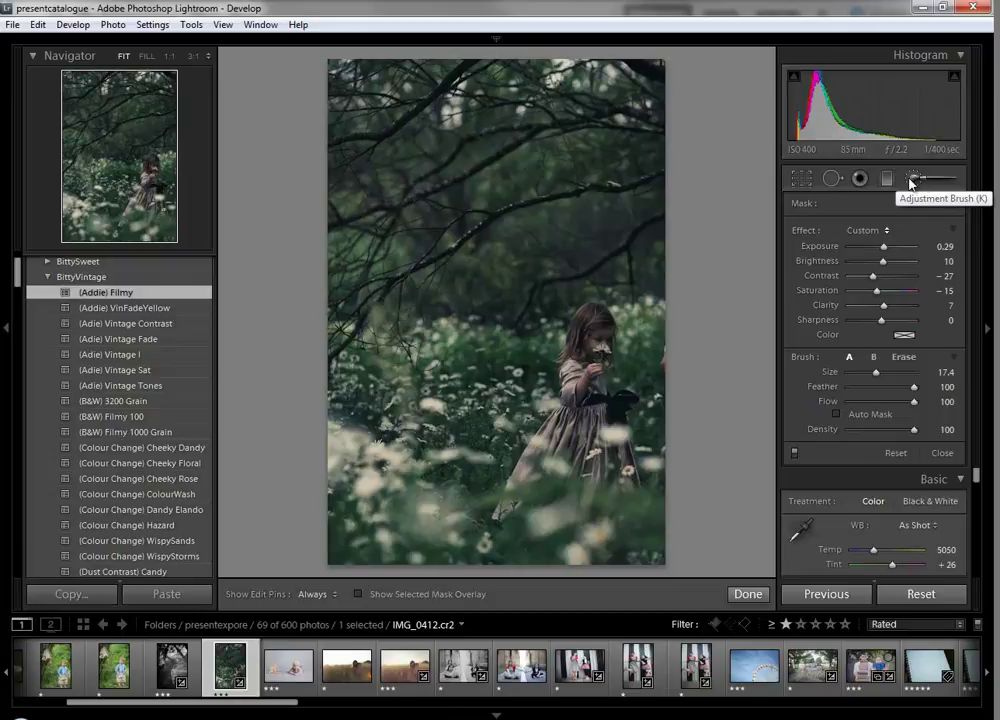
Paint an adjustment brush mask over the girl's face, with pins always shown.
{"action": "left_click", "coordinate": [909, 181]}
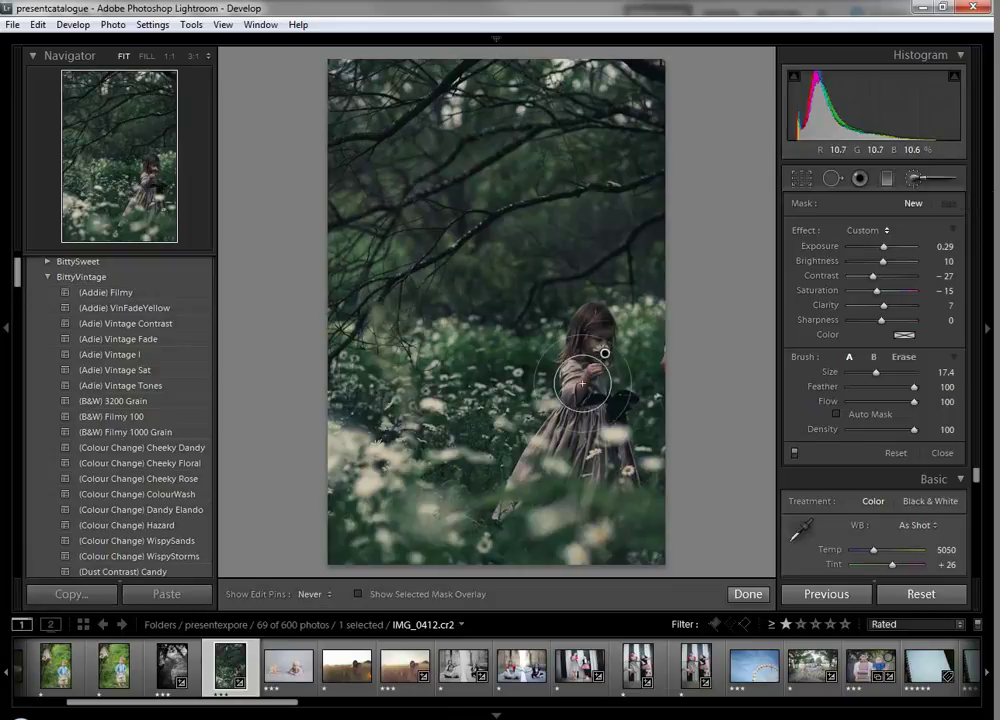
{"action": "key", "text": "h"}
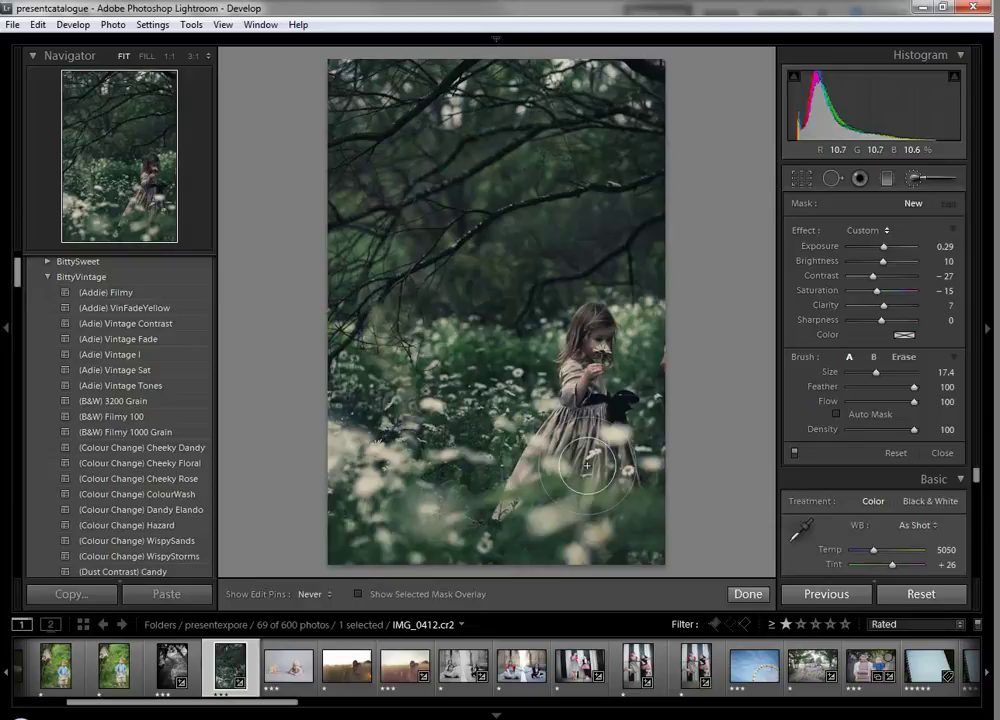
{"action": "left_click", "coordinate": [604, 353]}
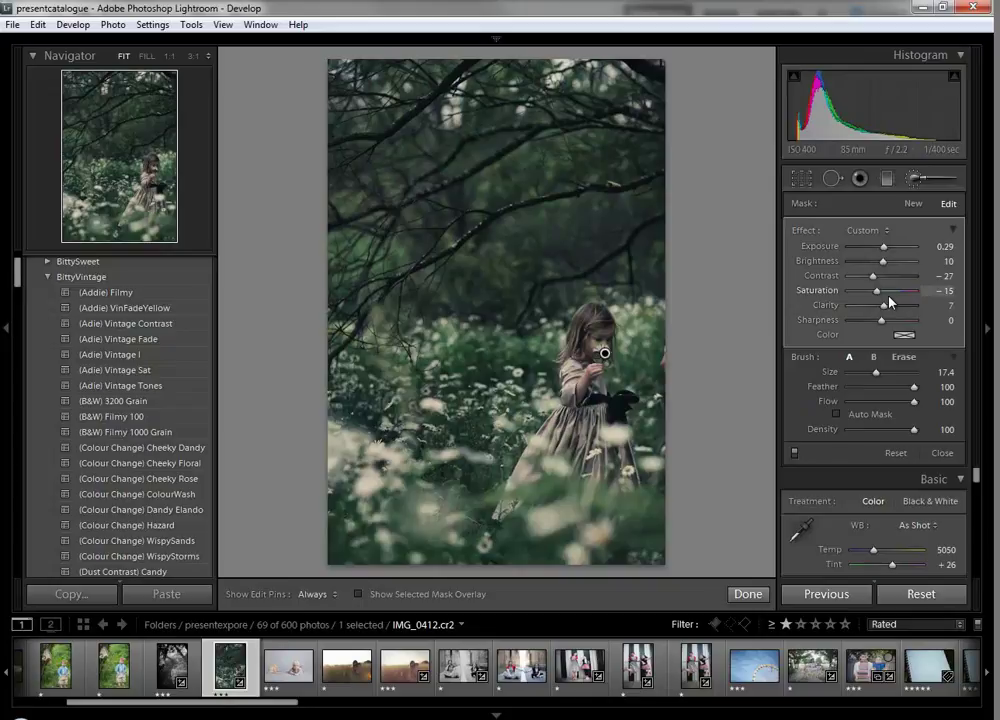
Raise the brushed area's exposure slightly and ease its saturation cut.
{"action": "left_click_drag", "start_coordinate": [884, 266], "coordinate": [885, 266]}
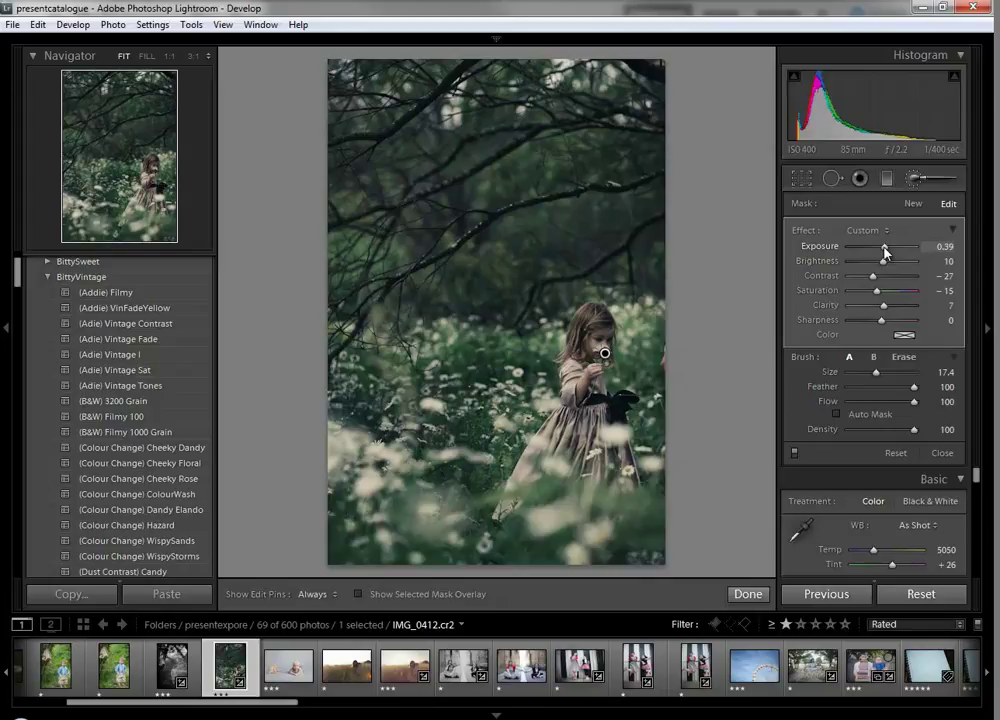
{"action": "left_click_drag", "start_coordinate": [886, 247], "coordinate": [888, 247]}
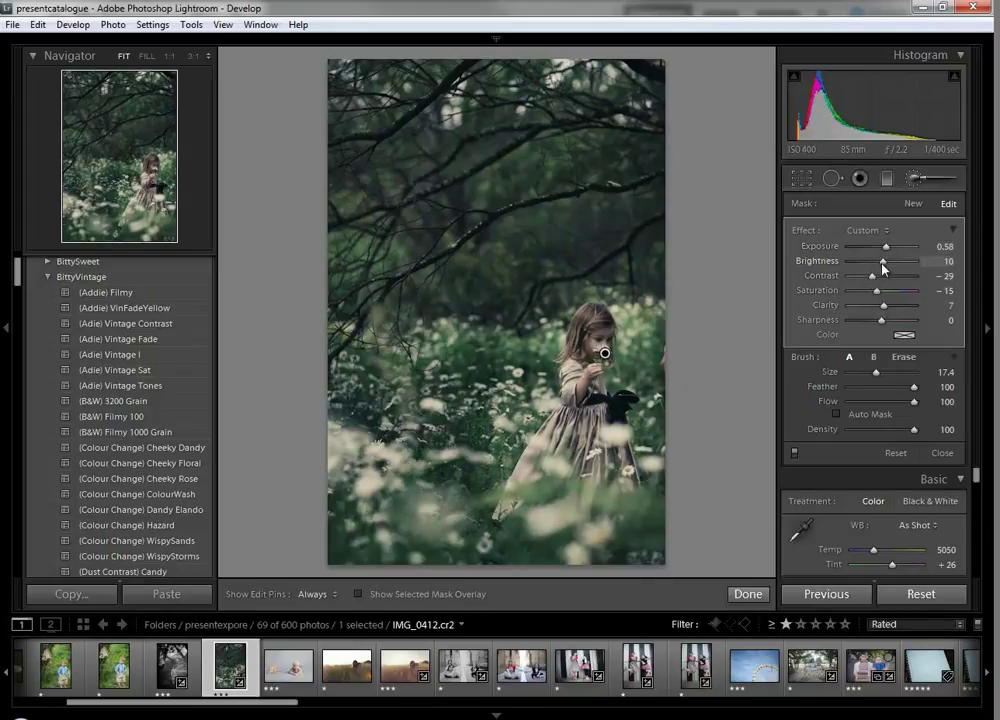
{"action": "left_click_drag", "start_coordinate": [884, 266], "coordinate": [884, 248]}
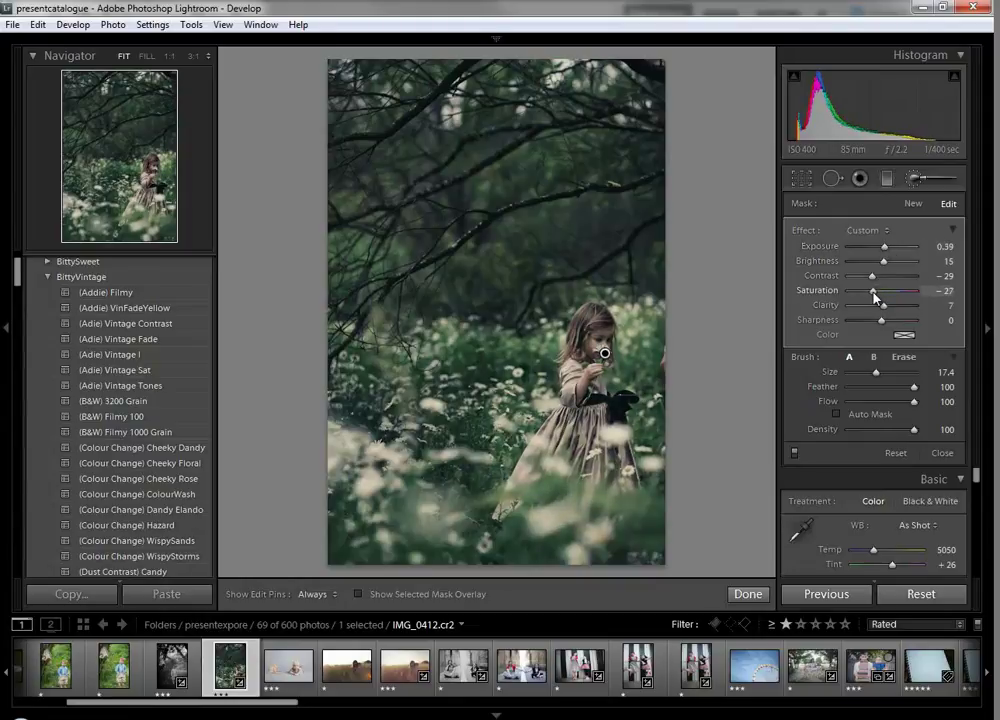
{"action": "left_click_drag", "start_coordinate": [876, 291], "coordinate": [882, 295]}
{"action": "left_click_drag", "start_coordinate": [202, 702], "coordinate": [262, 702]}
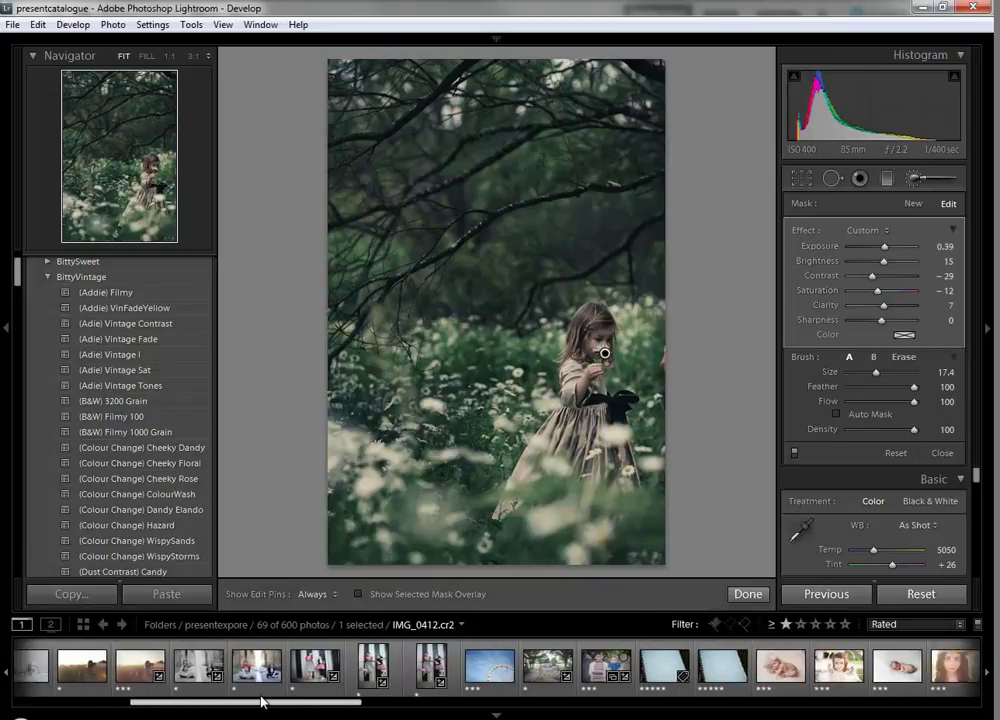
Move to the couple-with-books photo DSC_9514.nef and apply (Adie) Vintage Tones.
{"action": "key", "text": "Right"}
{"action": "key", "text": "Right"}
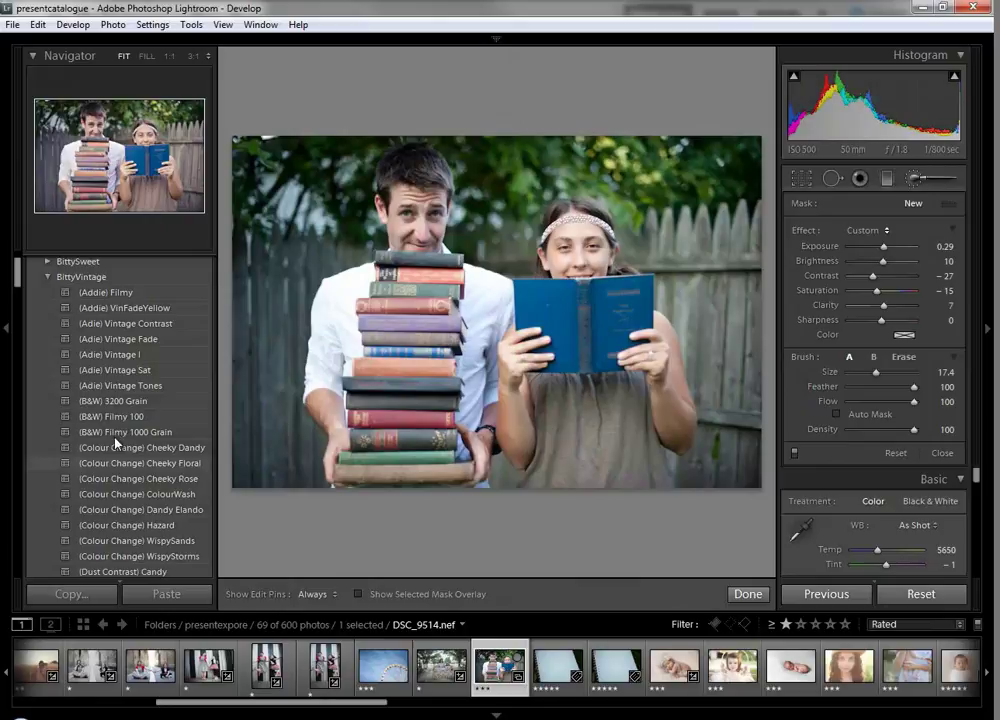
{"action": "left_click", "coordinate": [124, 386]}
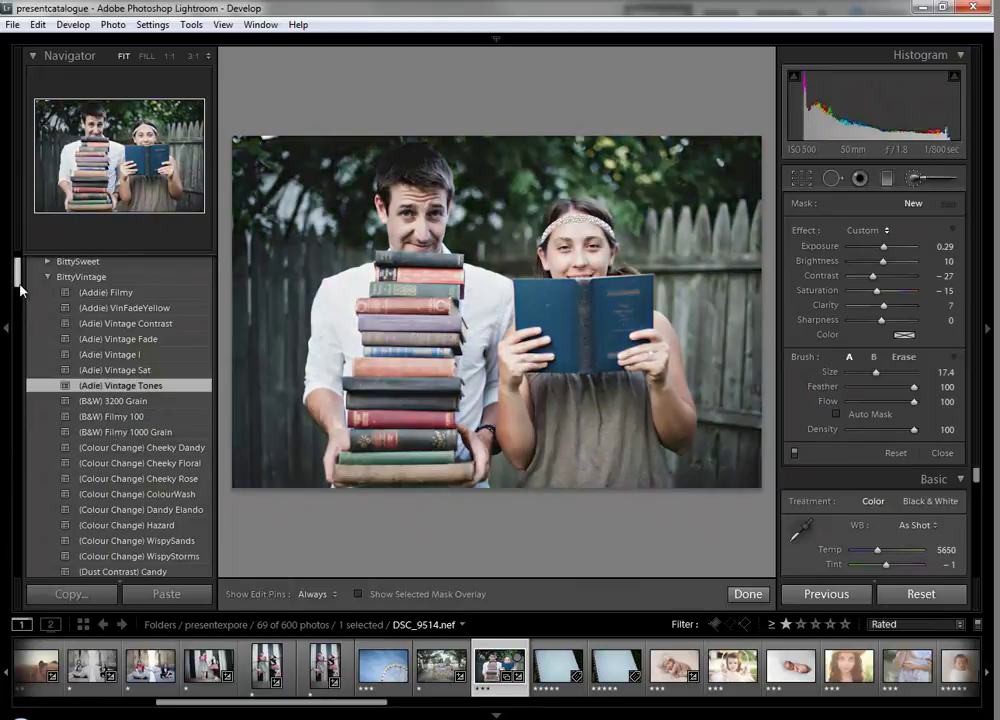
{"action": "scroll", "coordinate": [20, 289], "scroll_direction": "down", "scroll_amount": 1}
{"action": "scroll", "coordinate": [18, 279], "scroll_direction": "down", "scroll_amount": 1}
{"action": "left_click", "coordinate": [748, 594]}
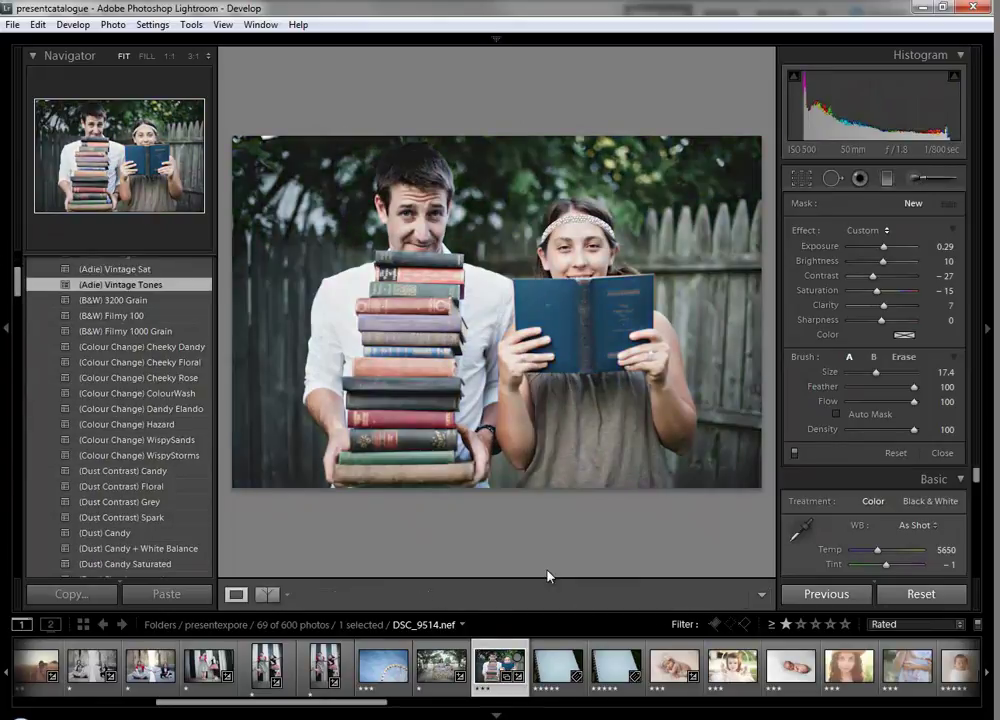
Compare ColourWash, Spark, Dandy, Dandy Yellow and Dandy Pink in Before/After, then return to Loupe.
{"action": "left_click", "coordinate": [267, 594]}
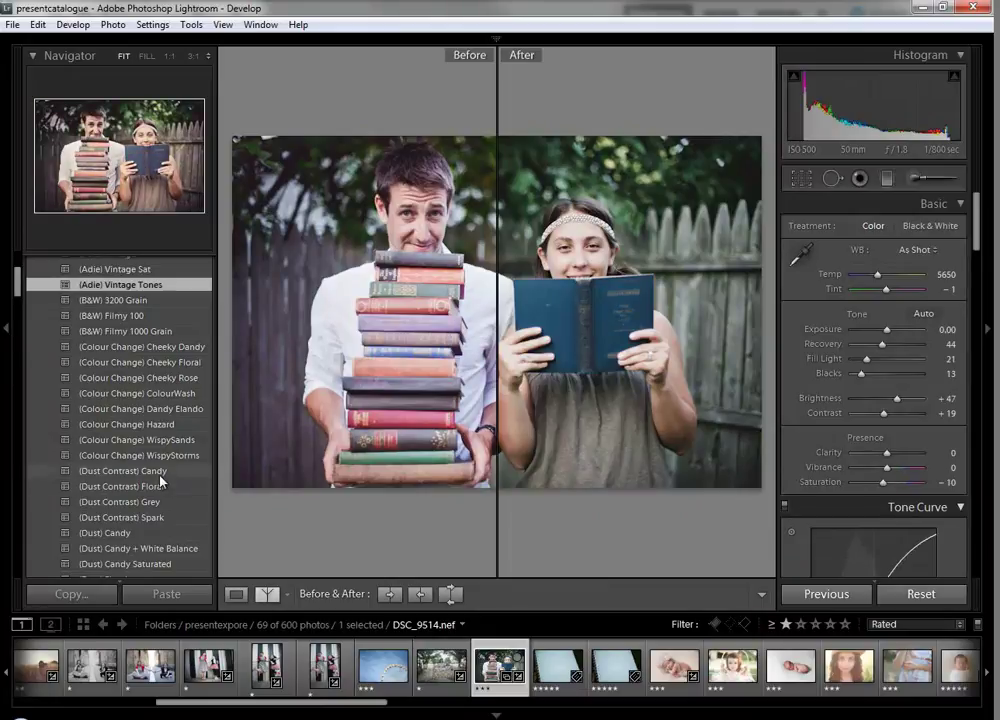
{"action": "left_click", "coordinate": [140, 471]}
{"action": "left_click", "coordinate": [138, 393]}
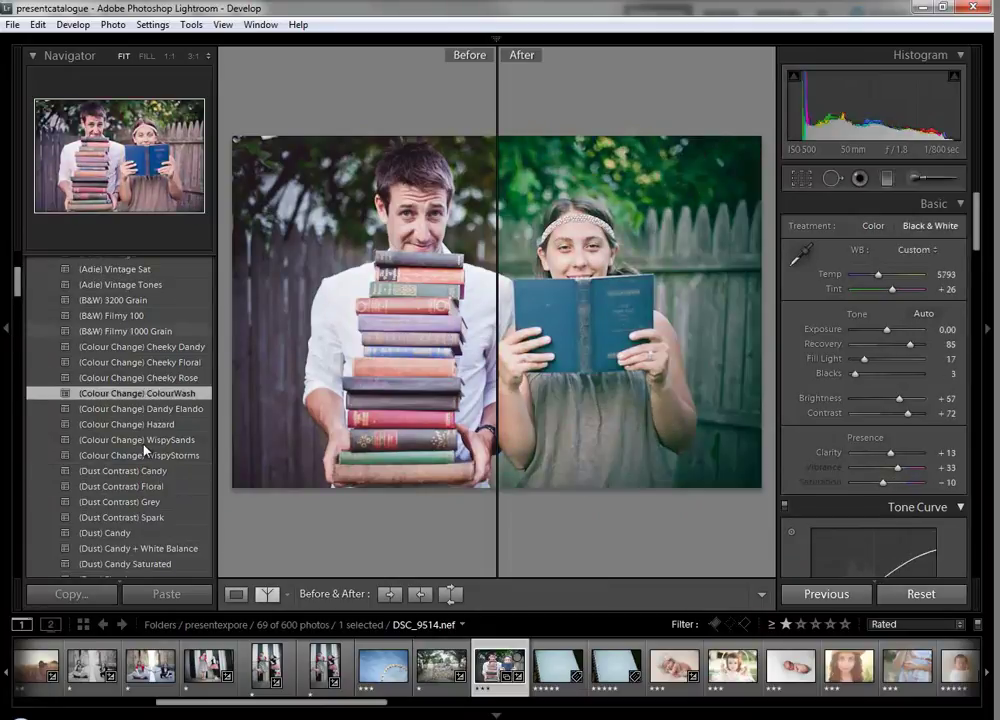
{"action": "left_click", "coordinate": [137, 440]}
{"action": "left_click", "coordinate": [121, 517]}
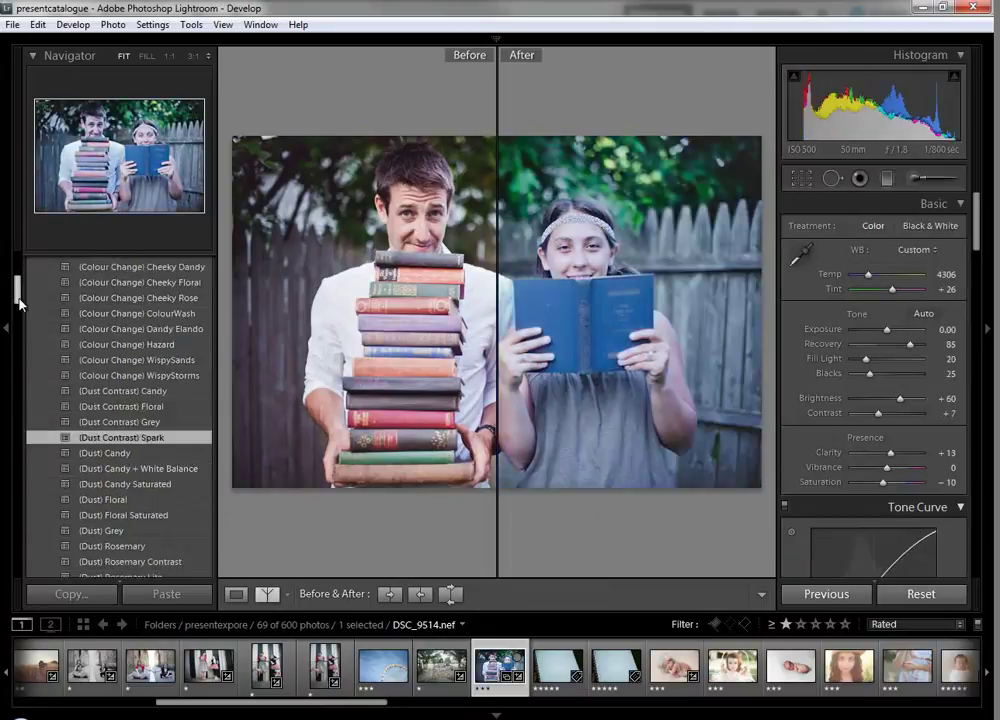
{"action": "left_click_drag", "start_coordinate": [17, 297], "coordinate": [17, 325]}
{"action": "left_click", "coordinate": [141, 511]}
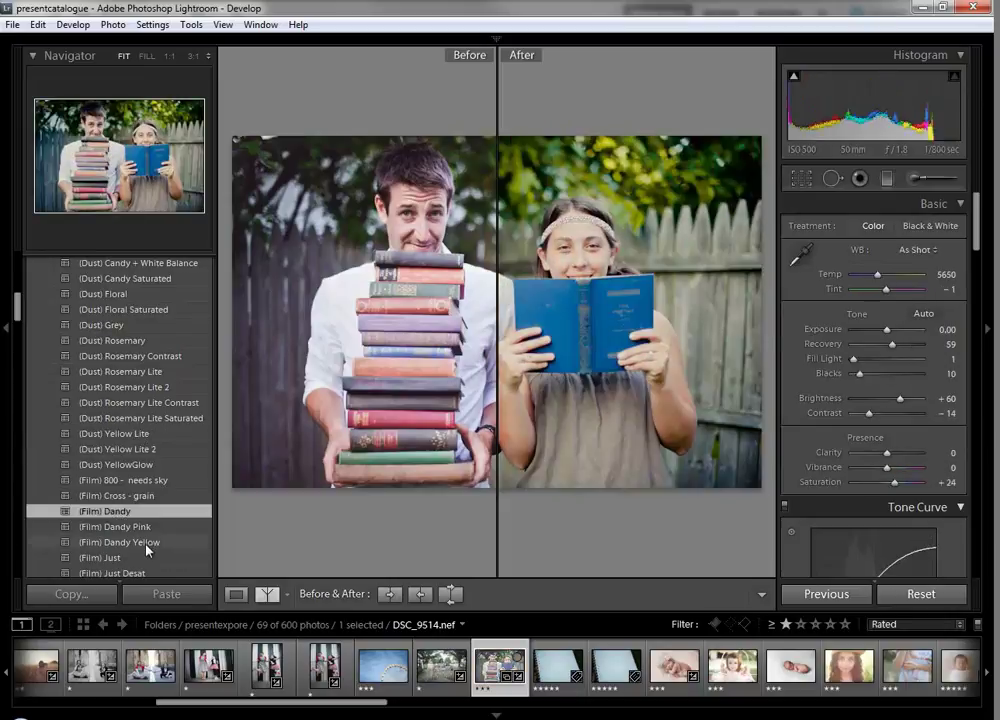
{"action": "left_click", "coordinate": [146, 543]}
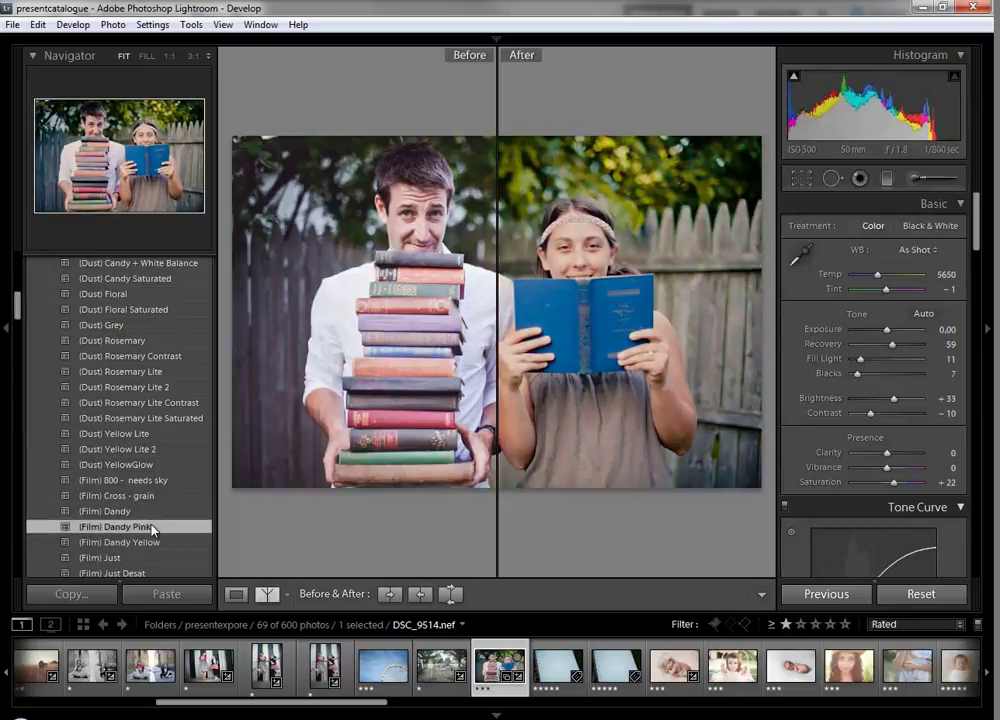
{"action": "left_click", "coordinate": [236, 594]}
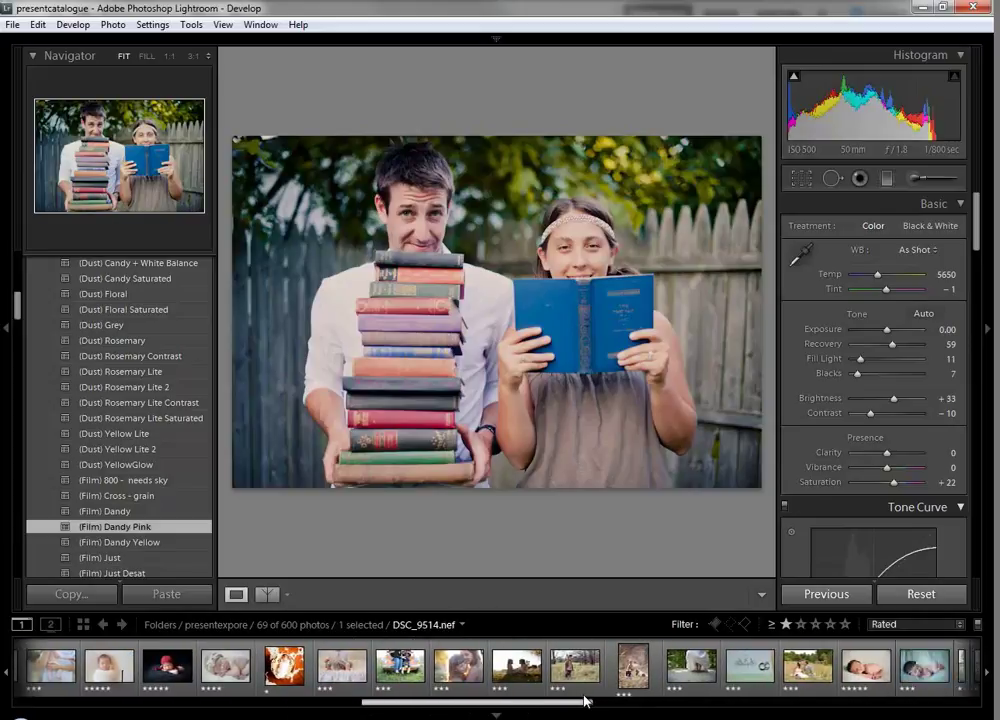
{"action": "left_click_drag", "start_coordinate": [381, 699], "coordinate": [605, 701]}
Open the bride photo with the Adjustment Brush and try Rosemary Lite Contrast and Film Cross-grain.
{"action": "left_click", "coordinate": [638, 678]}
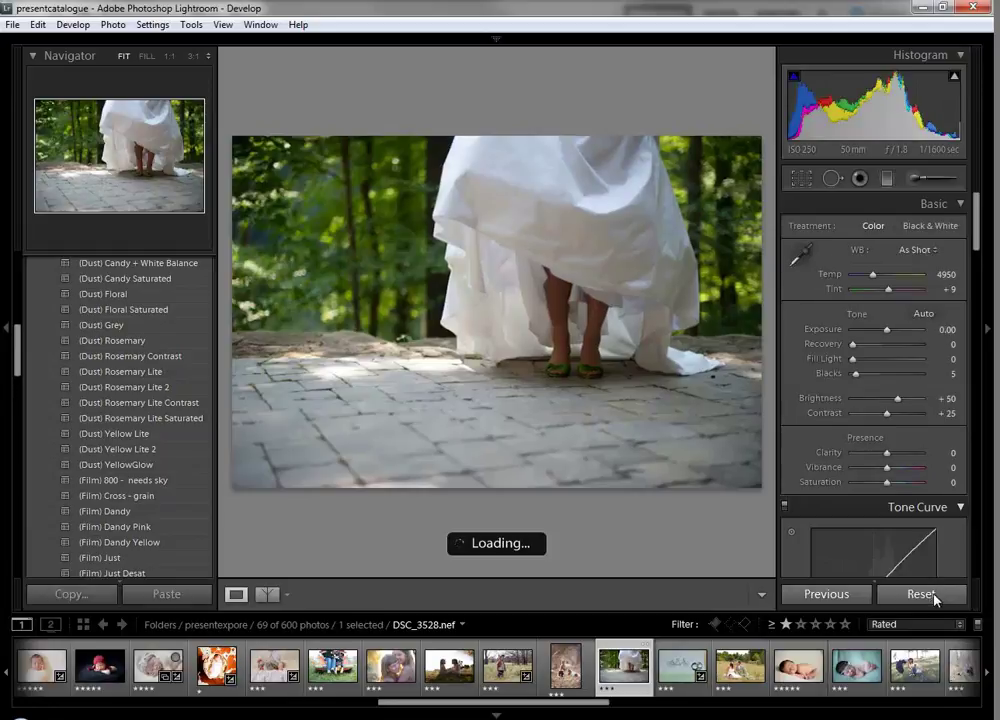
{"action": "left_click", "coordinate": [914, 178]}
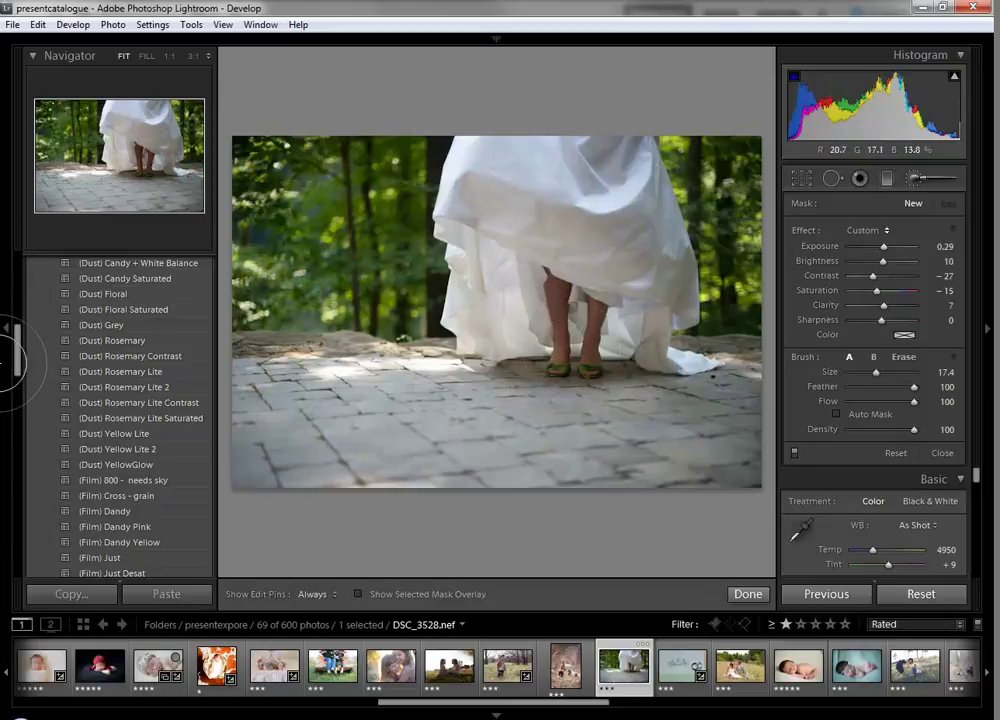
{"action": "left_click", "coordinate": [110, 402]}
{"action": "left_click", "coordinate": [127, 497]}
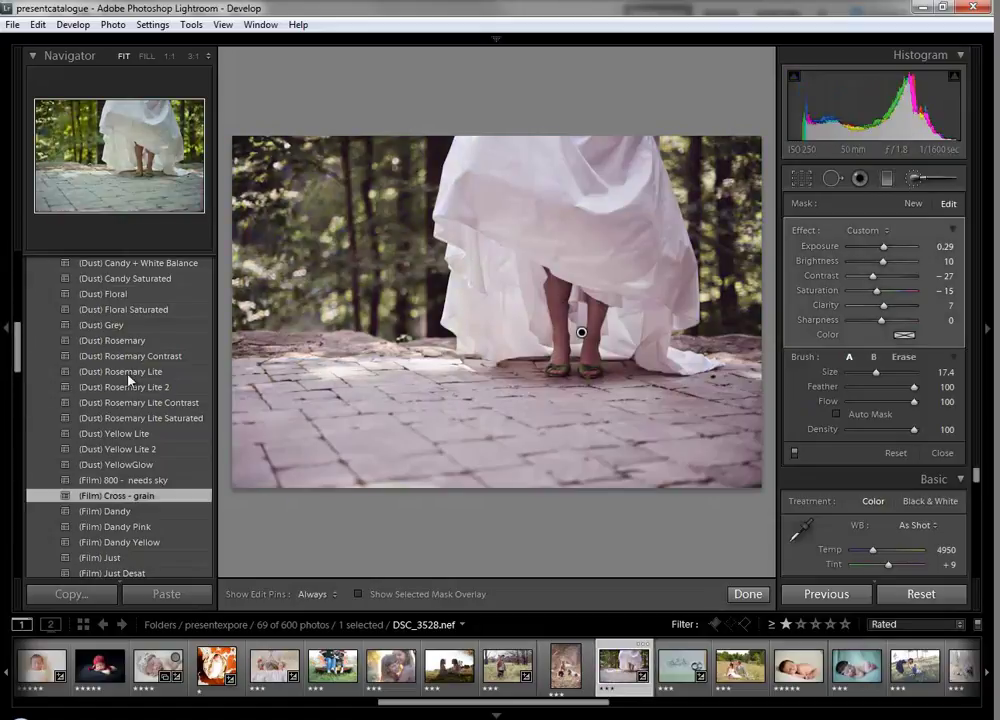
Try Floral Saturated, Candy Saturated, B&W Filmy 100 and Vintage Contrast, ending on (Adie) Vintage Sat.
{"action": "left_click", "coordinate": [135, 309]}
{"action": "left_click", "coordinate": [115, 279]}
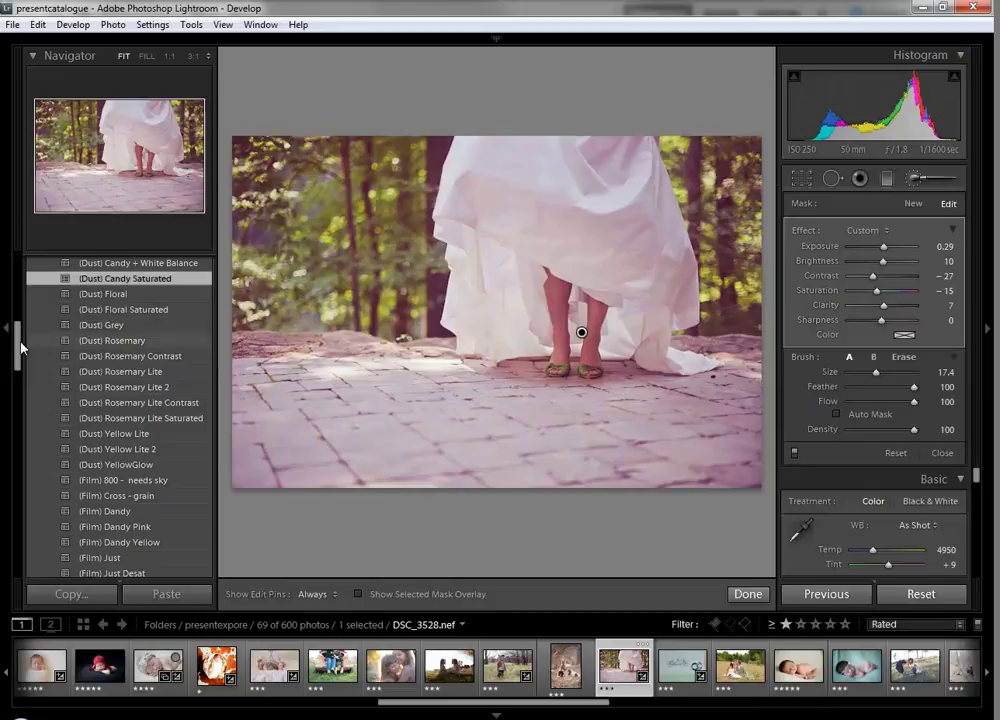
{"action": "scroll", "coordinate": [100, 350], "scroll_direction": "up", "scroll_amount": 6}
{"action": "left_click", "coordinate": [107, 301]}
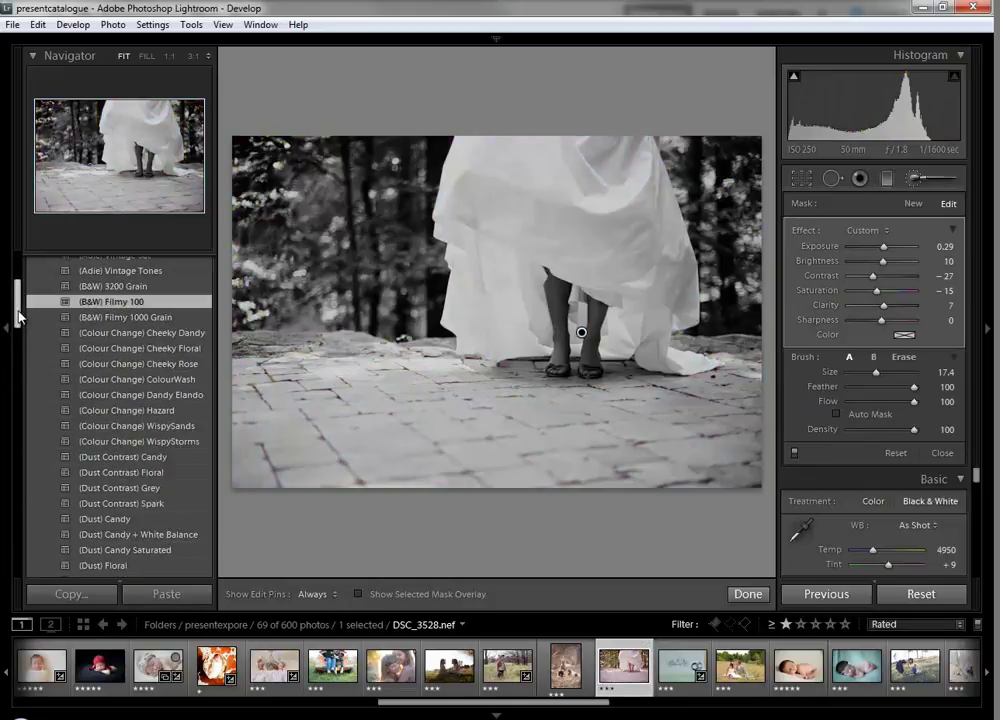
{"action": "scroll", "coordinate": [107, 305], "scroll_direction": "up", "scroll_amount": 5}
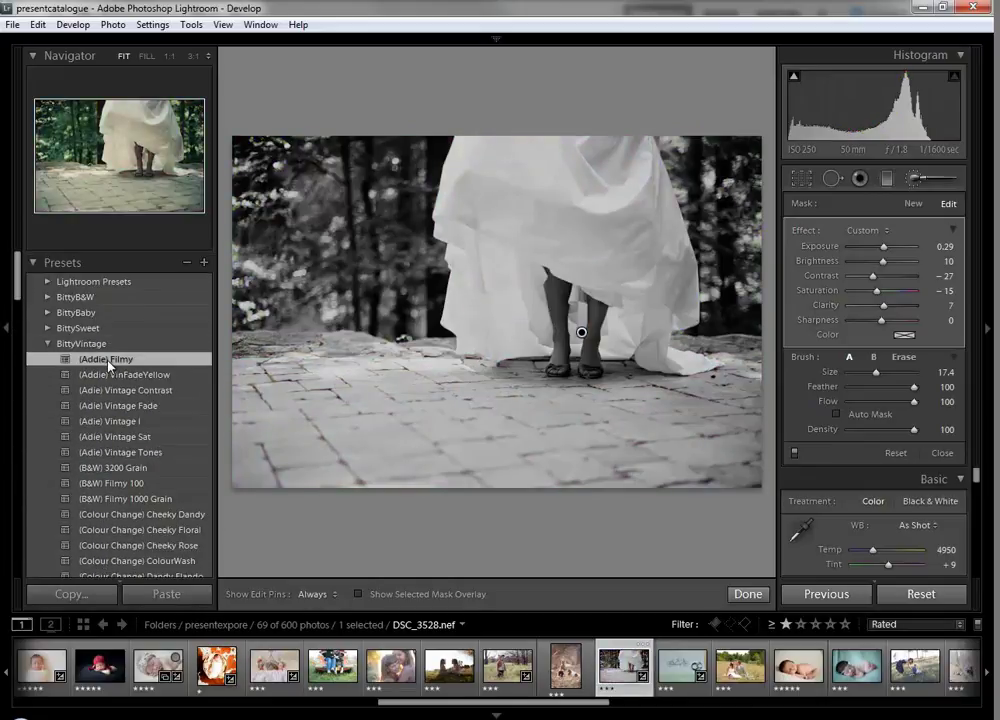
{"action": "left_click", "coordinate": [125, 390]}
{"action": "left_click", "coordinate": [121, 436]}
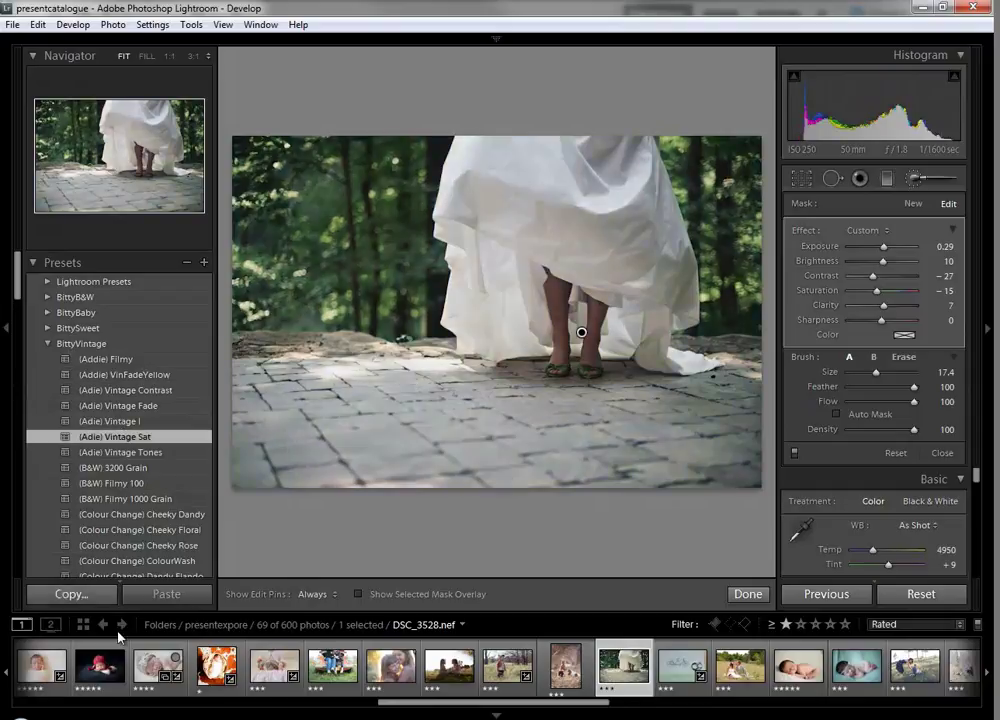
Open the hooded-child photo and try WispySands, Candy + White Balance, Yellow Lite 2, ending on Rosemary Lite Contrast.
{"action": "left_click", "coordinate": [507, 665]}
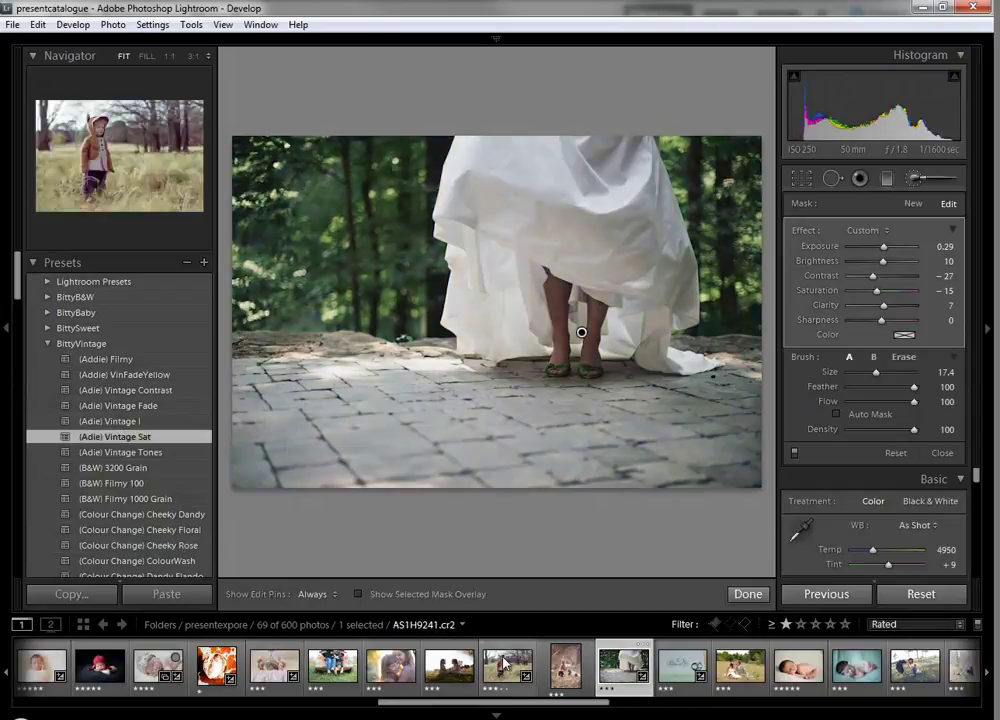
{"action": "scroll", "coordinate": [85, 385], "scroll_direction": "down", "scroll_amount": 4}
{"action": "left_click", "coordinate": [105, 434]}
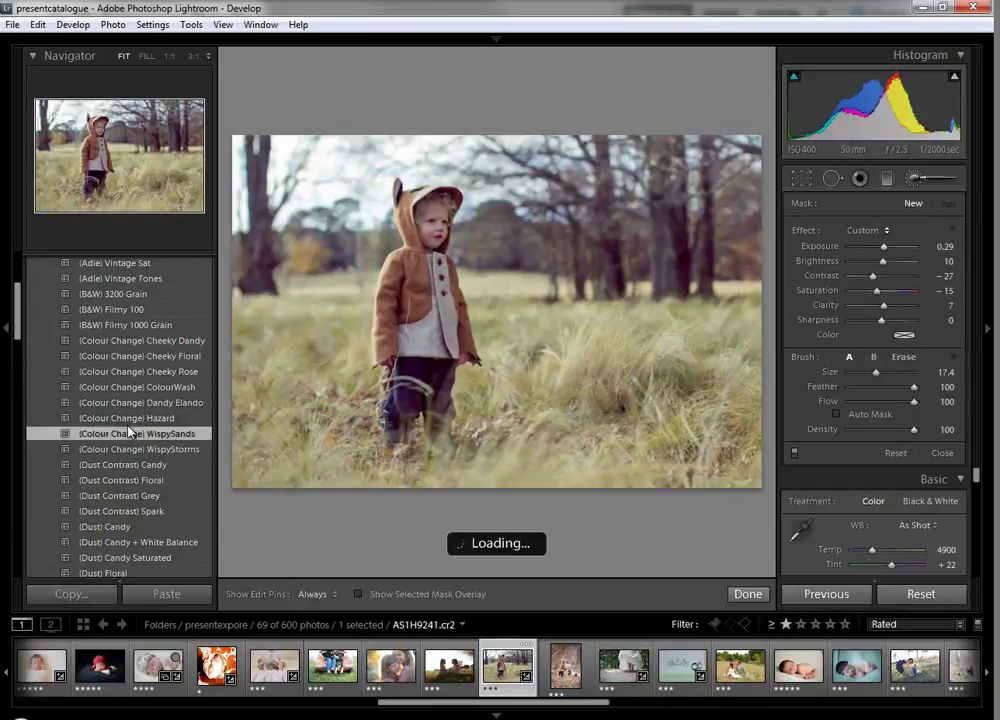
{"action": "left_click", "coordinate": [130, 542]}
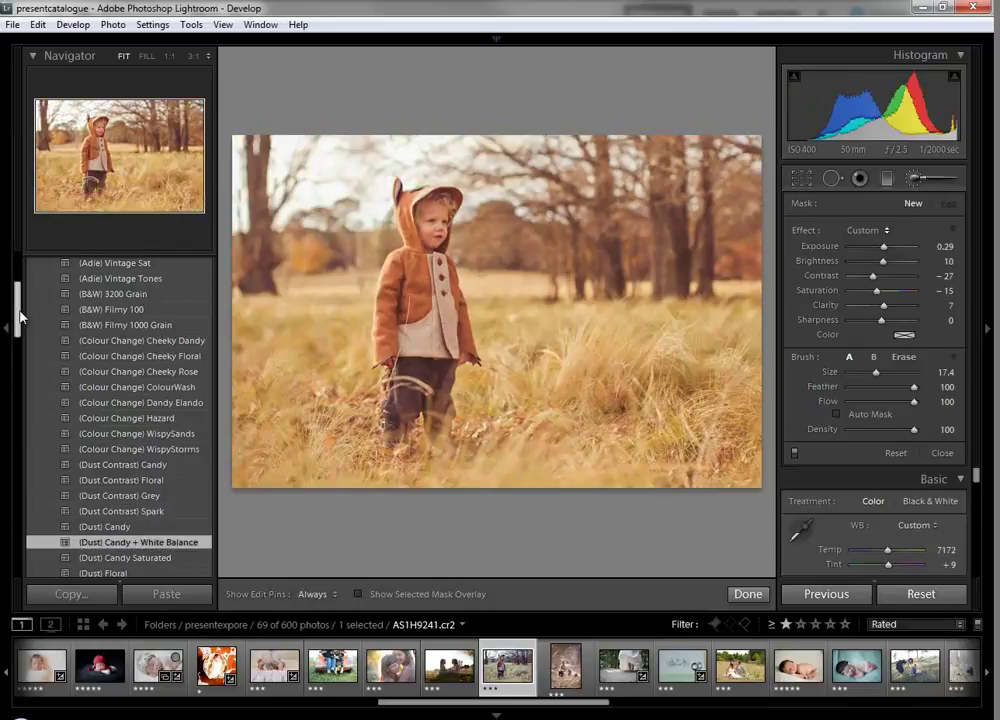
{"action": "scroll", "coordinate": [100, 460], "scroll_direction": "down", "scroll_amount": 3}
{"action": "scroll", "coordinate": [100, 460], "scroll_direction": "down", "scroll_amount": 3}
{"action": "left_click", "coordinate": [130, 488]}
{"action": "left_click", "coordinate": [130, 442]}
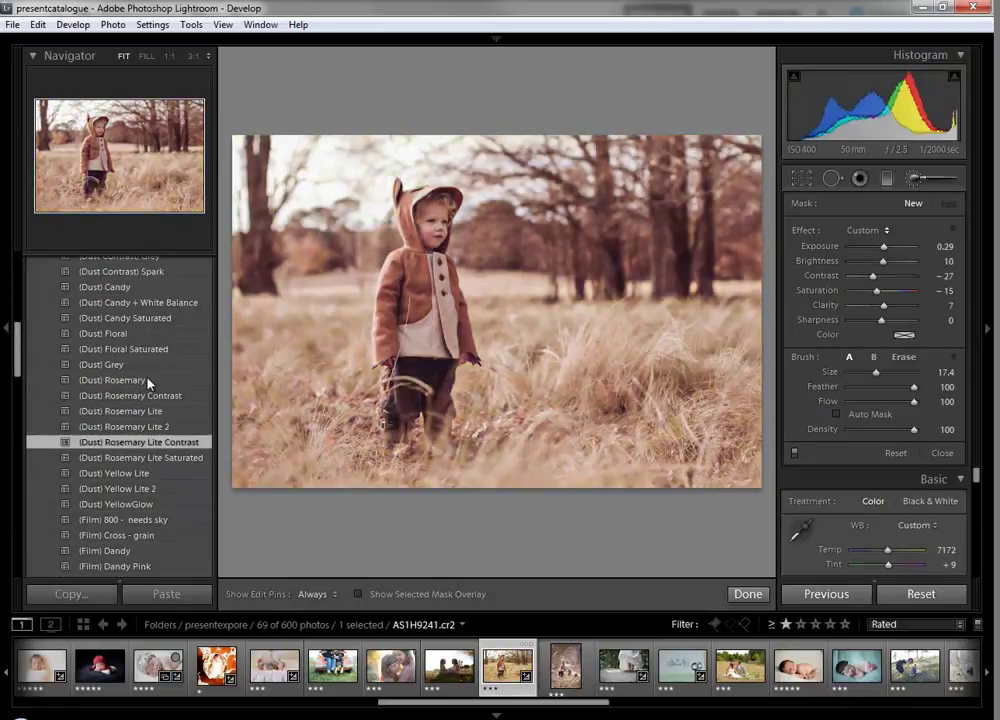